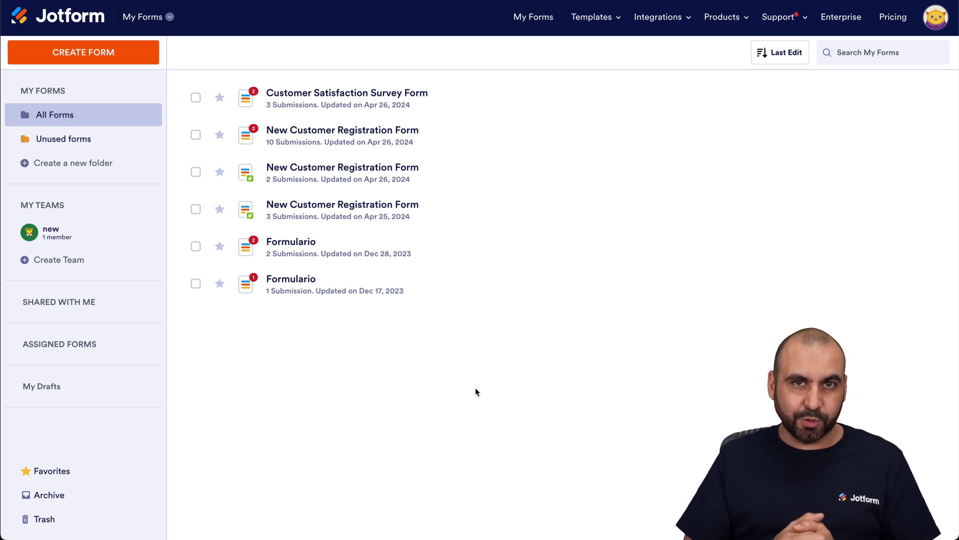
Open the older Formulario form's one-submission table from its More menu
{"action": "mouse_move", "coordinate": [324, 290]}
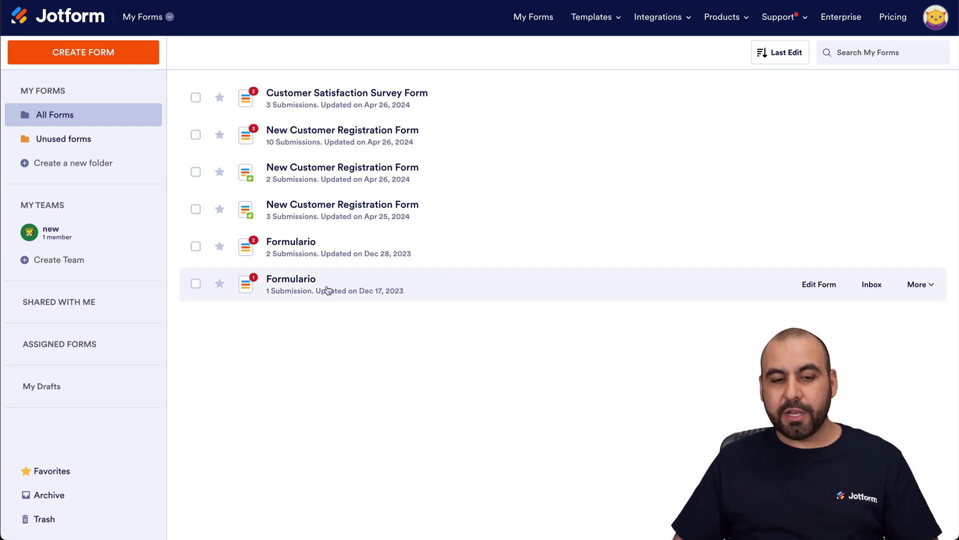
{"action": "left_click", "coordinate": [911, 286]}
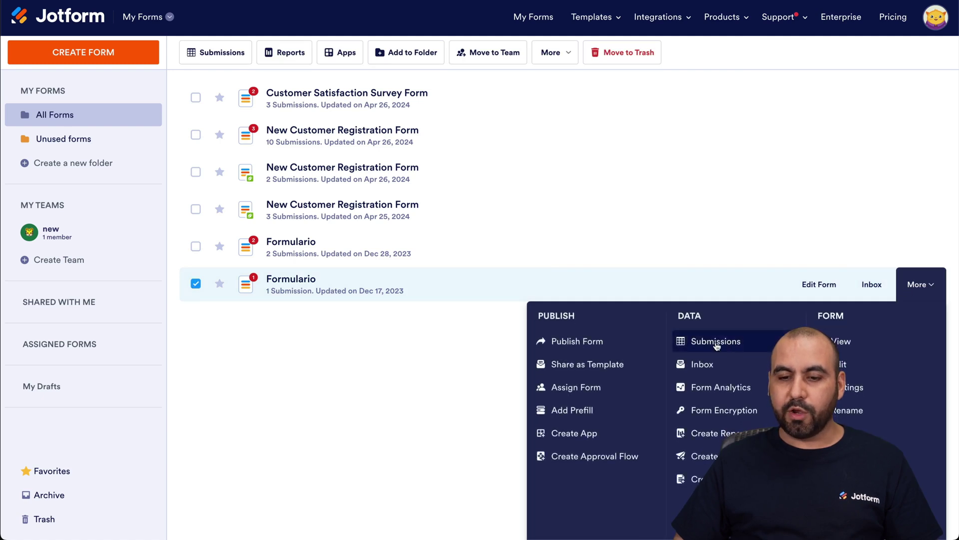
{"action": "left_click", "coordinate": [716, 341]}
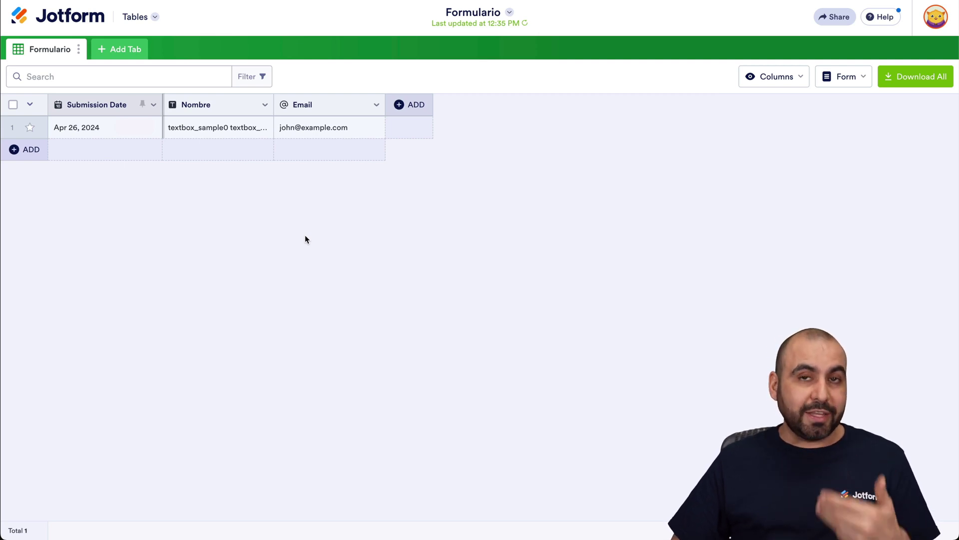
Add a Send Data via Webhook button column named 'SEND DATA' to the table
{"action": "left_click", "coordinate": [413, 107]}
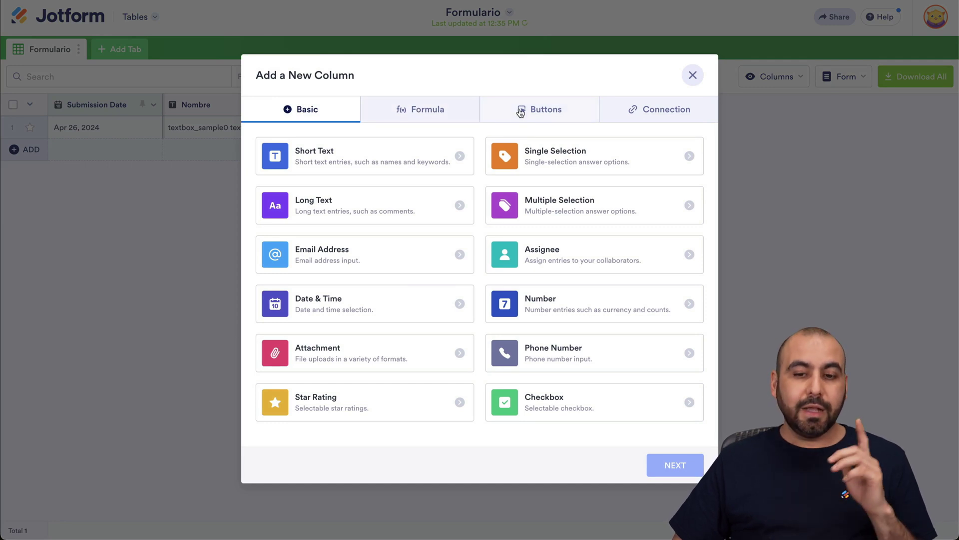
{"action": "left_click", "coordinate": [531, 113]}
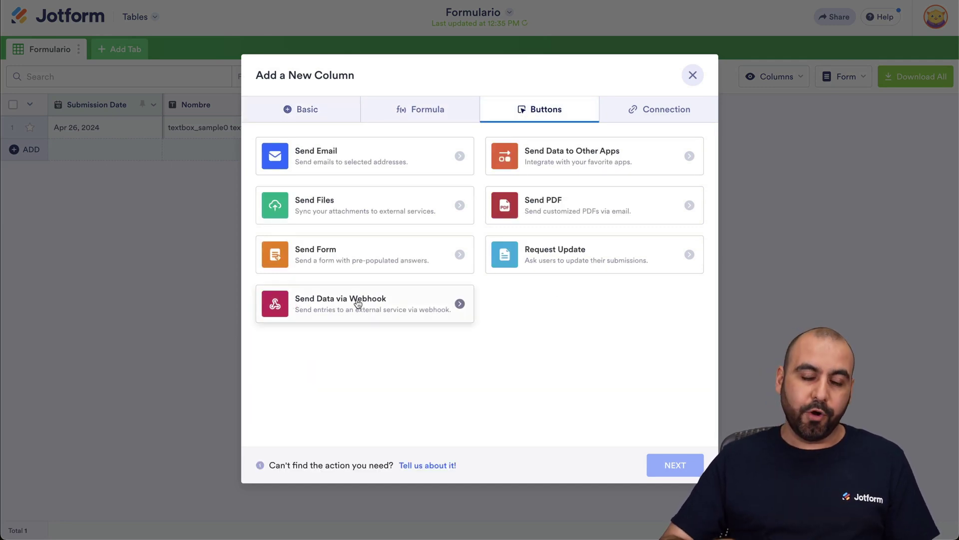
{"action": "left_click", "coordinate": [357, 304]}
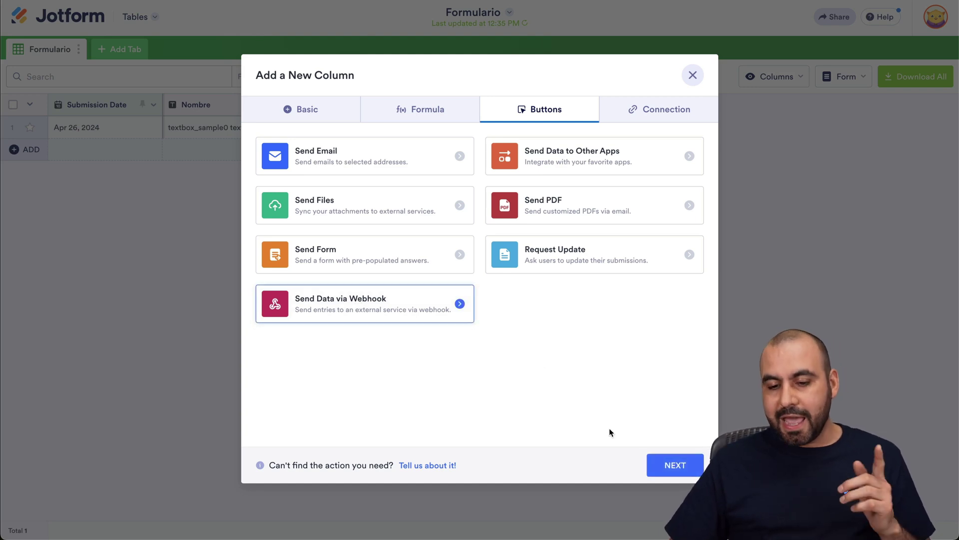
{"action": "left_click", "coordinate": [673, 464]}
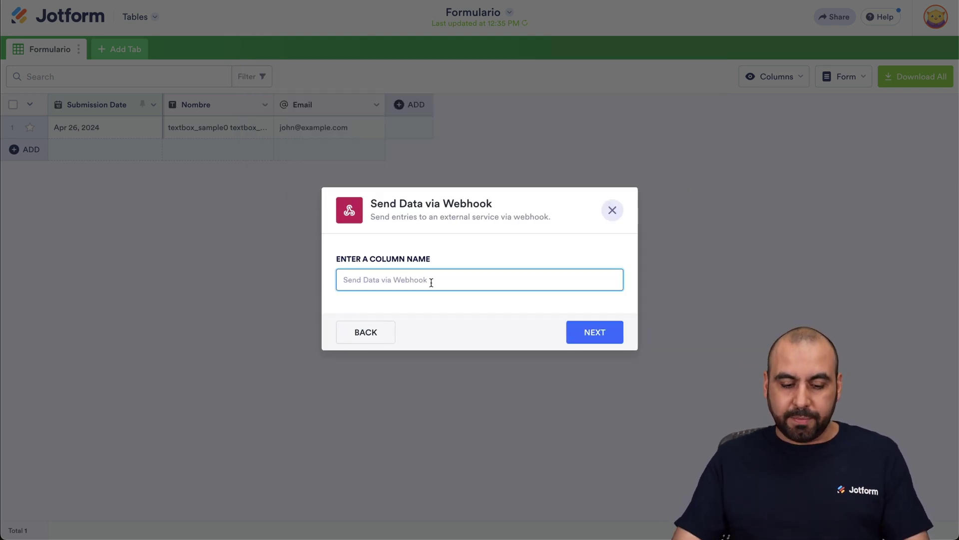
{"action": "type", "text": "SEND DATA"}
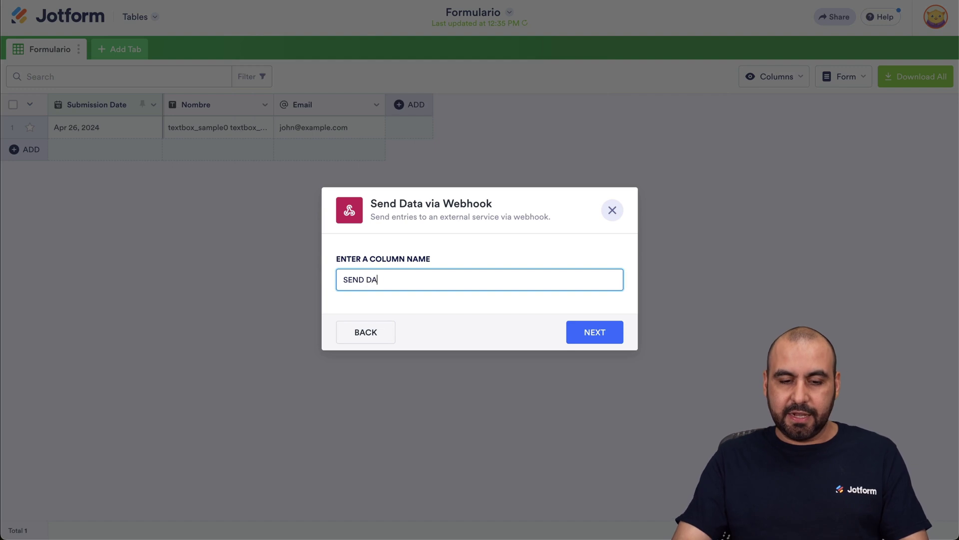
{"action": "left_click", "coordinate": [596, 335]}
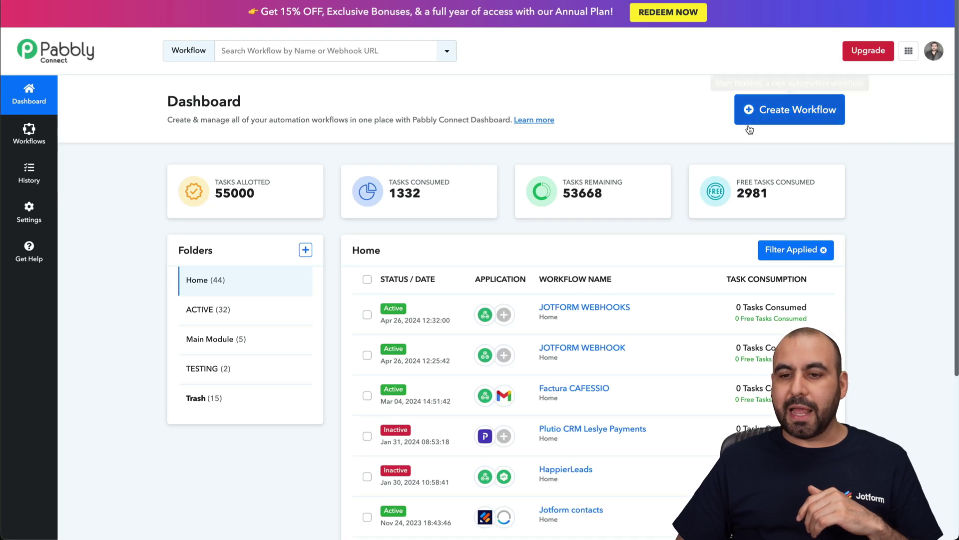
Create a new Pabbly Connect workflow named 'JOTFORM'
{"action": "left_click", "coordinate": [797, 122]}
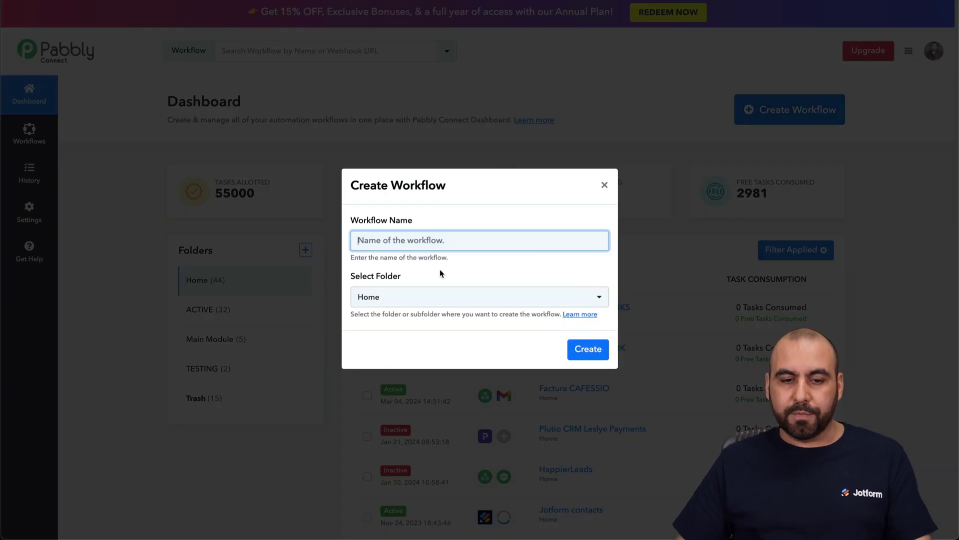
{"action": "type", "text": "JOT"}
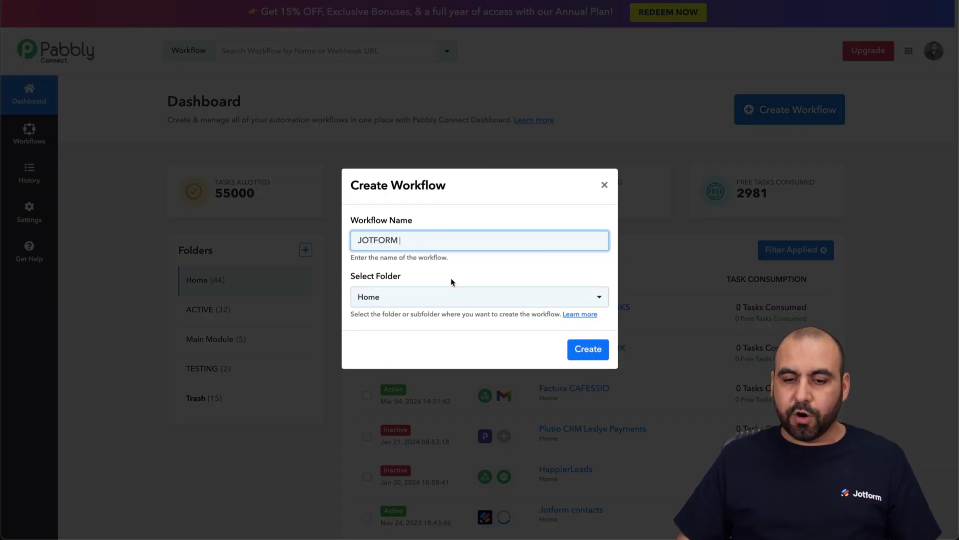
{"action": "type", "text": "FORM"}
{"action": "left_click", "coordinate": [588, 348]}
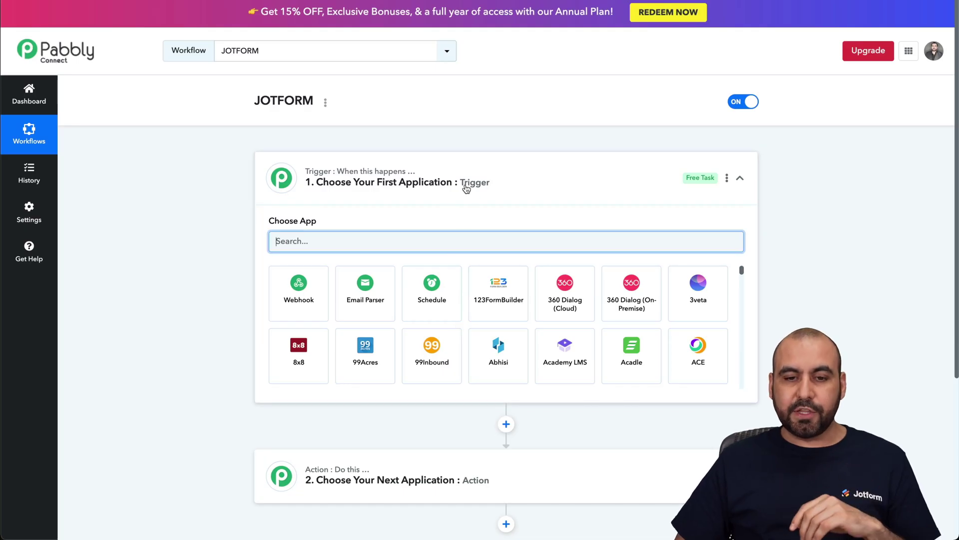
Set the workflow trigger to Webhook with Catch Webhook and copy its webhook URL
{"action": "left_click", "coordinate": [298, 293]}
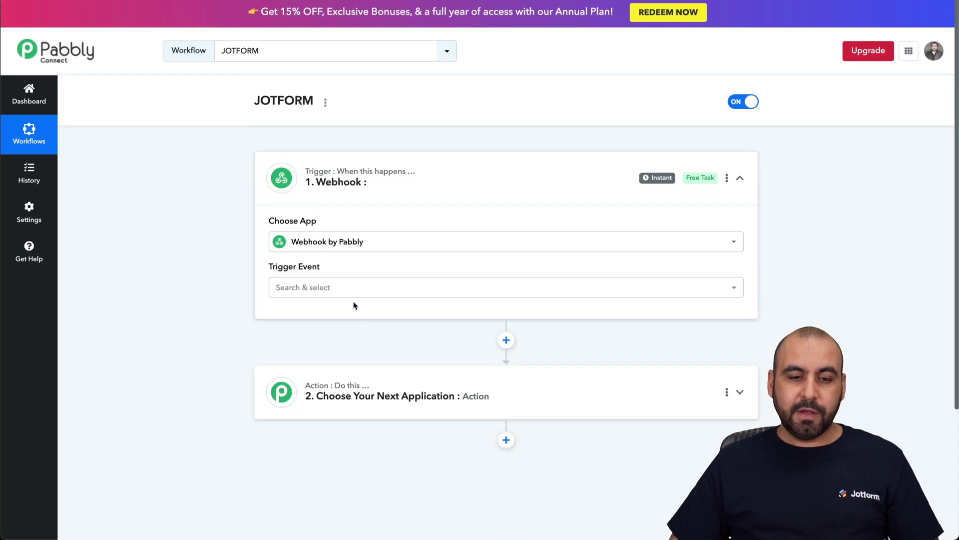
{"action": "left_click", "coordinate": [345, 290]}
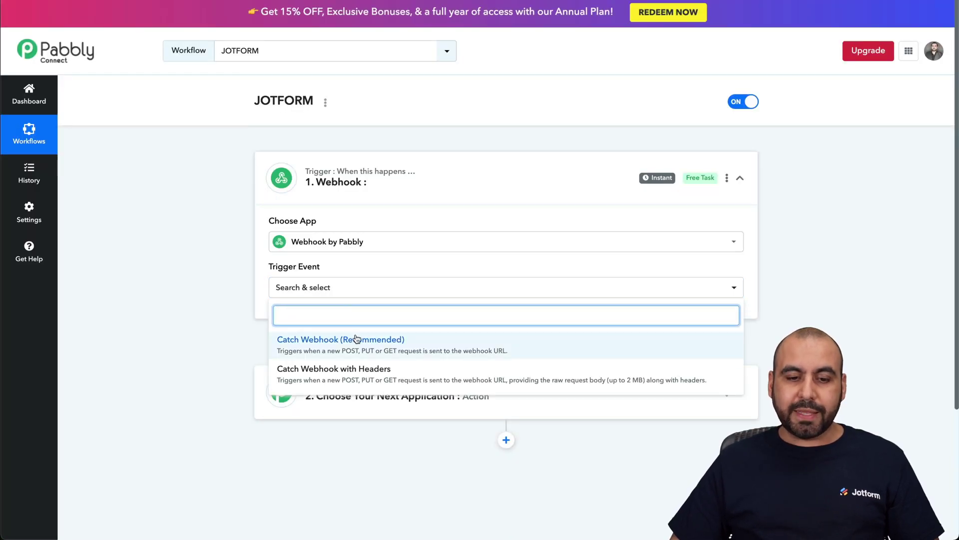
{"action": "left_click", "coordinate": [371, 344]}
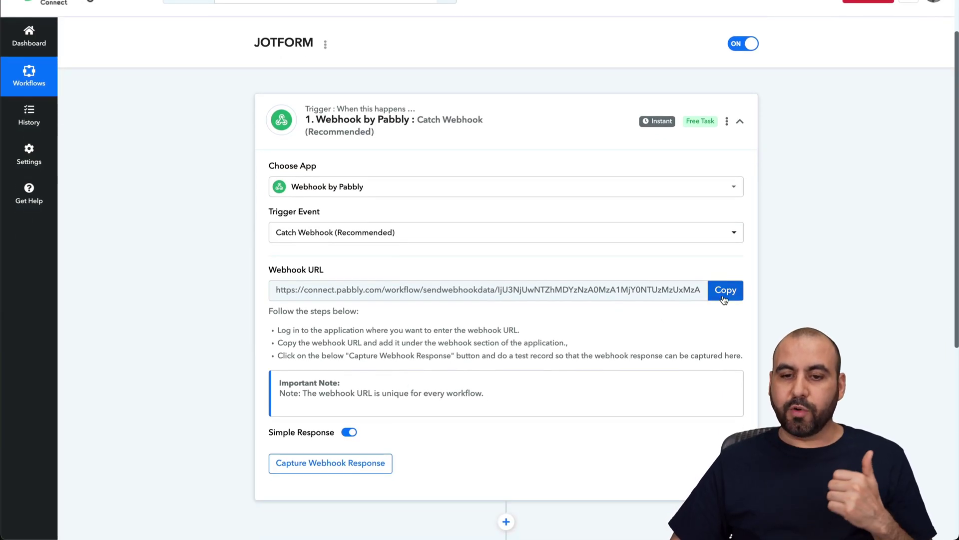
{"action": "left_click", "coordinate": [724, 290]}
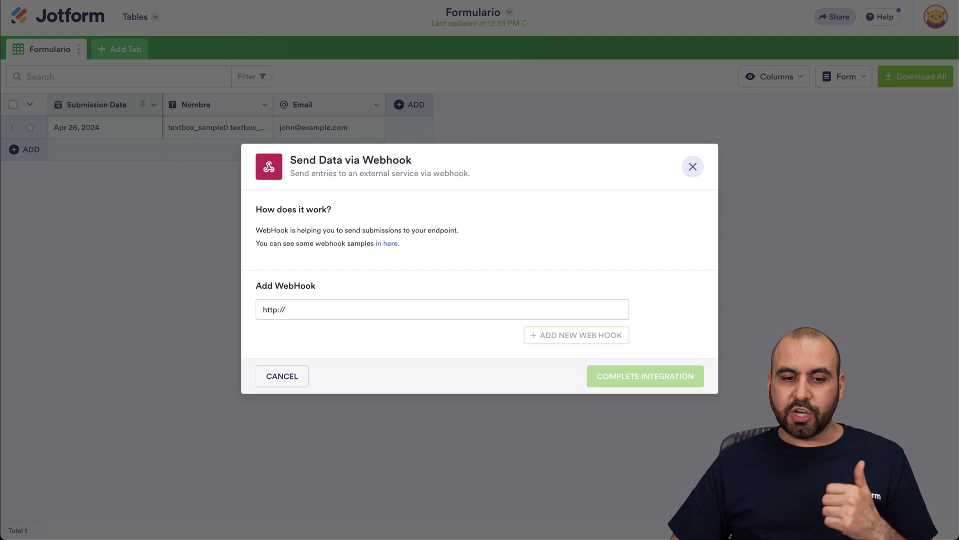
Paste the Pabbly webhook URL into the SEND DATA column and complete the integration
{"action": "key", "text": "super+v"}
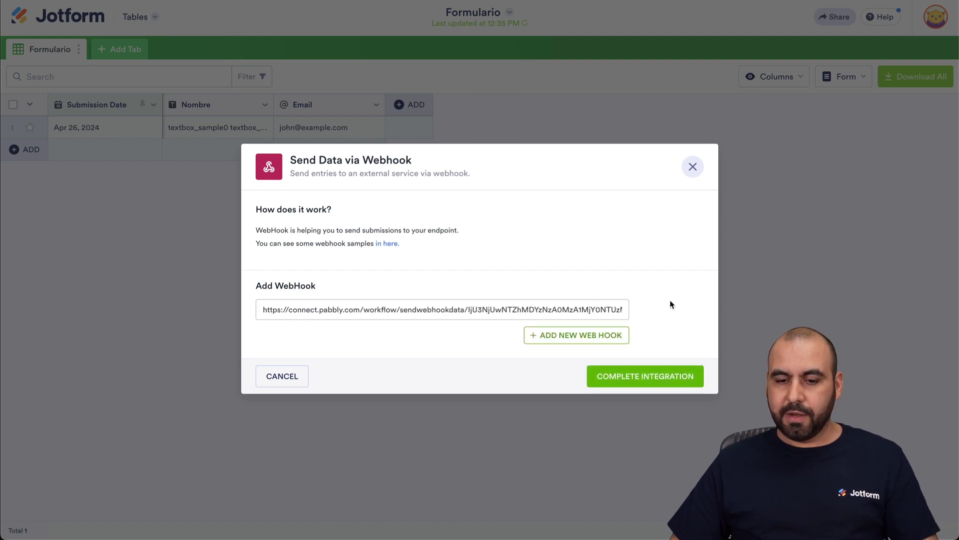
{"action": "left_click", "coordinate": [647, 380]}
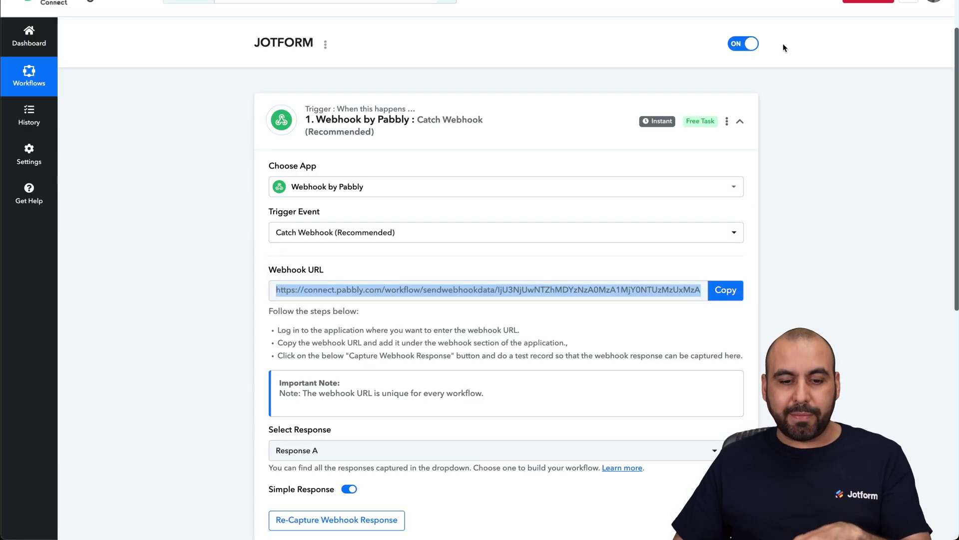
Re-capture the webhook response in Pabbly, then send the Formulario row's data from Jotform
{"action": "scroll", "coordinate": [582, 272], "scroll_direction": "down", "scroll_amount": 3}
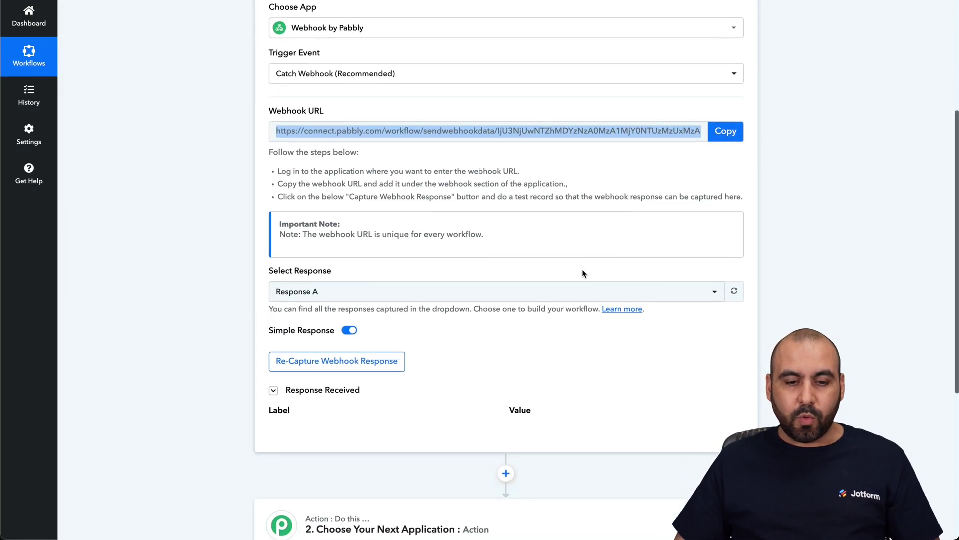
{"action": "left_click", "coordinate": [354, 347]}
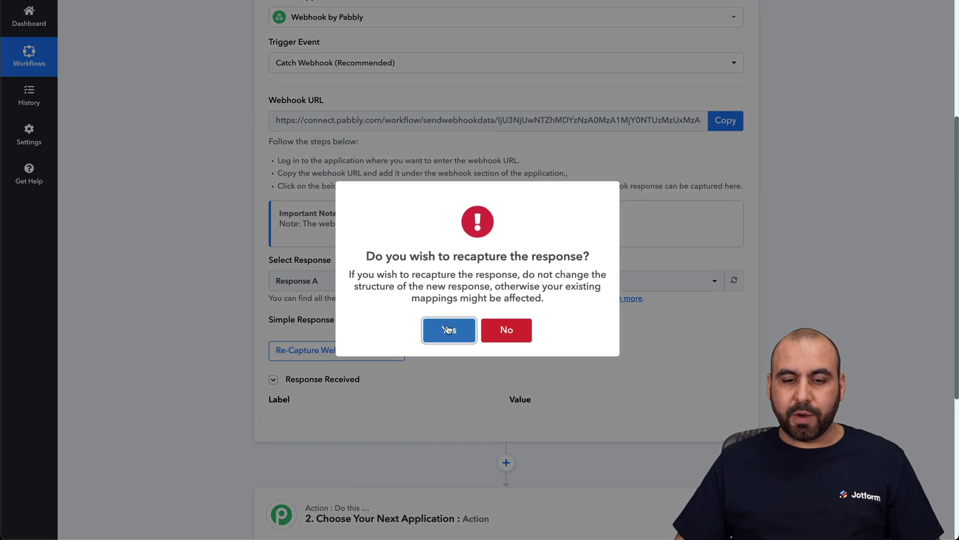
{"action": "left_click", "coordinate": [448, 329]}
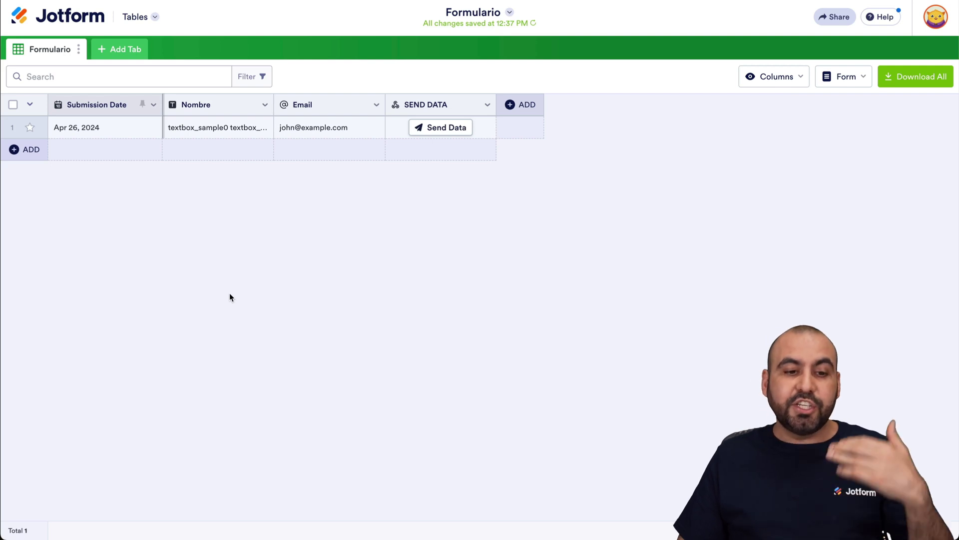
{"action": "left_click", "coordinate": [467, 126]}
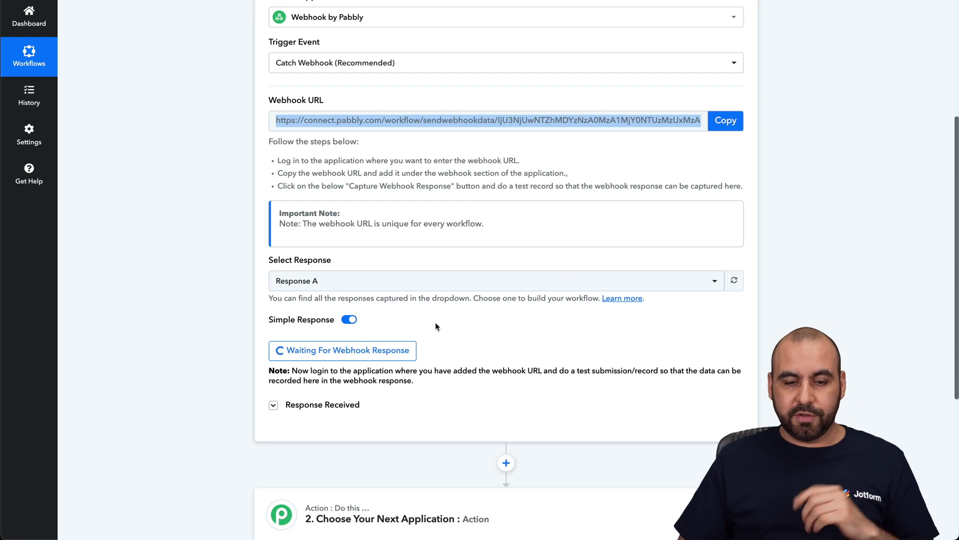
Review captured Response B for the email, Nombre first/last and SubmissionID fields
{"action": "scroll", "coordinate": [443, 341], "scroll_direction": "down", "scroll_amount": 2}
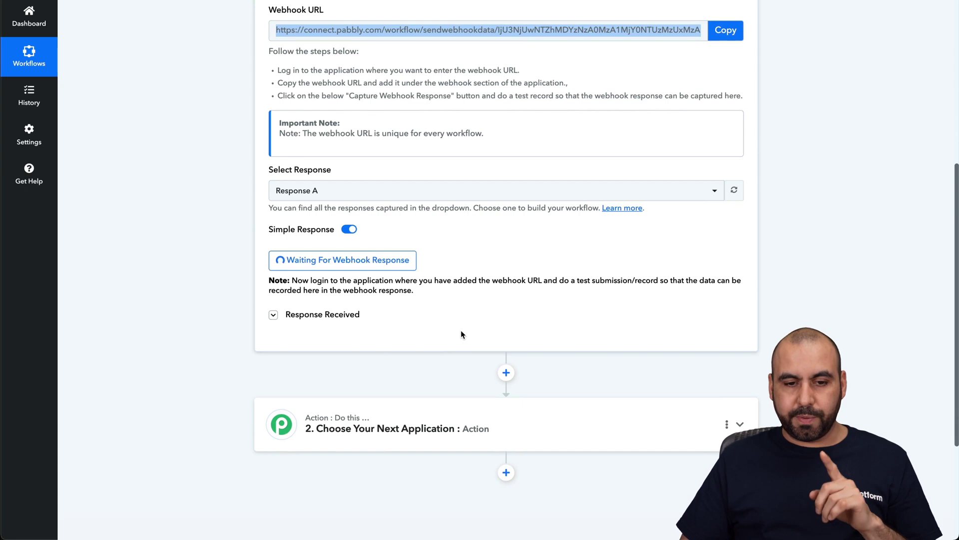
{"action": "scroll", "coordinate": [578, 218], "scroll_direction": "down", "scroll_amount": 4}
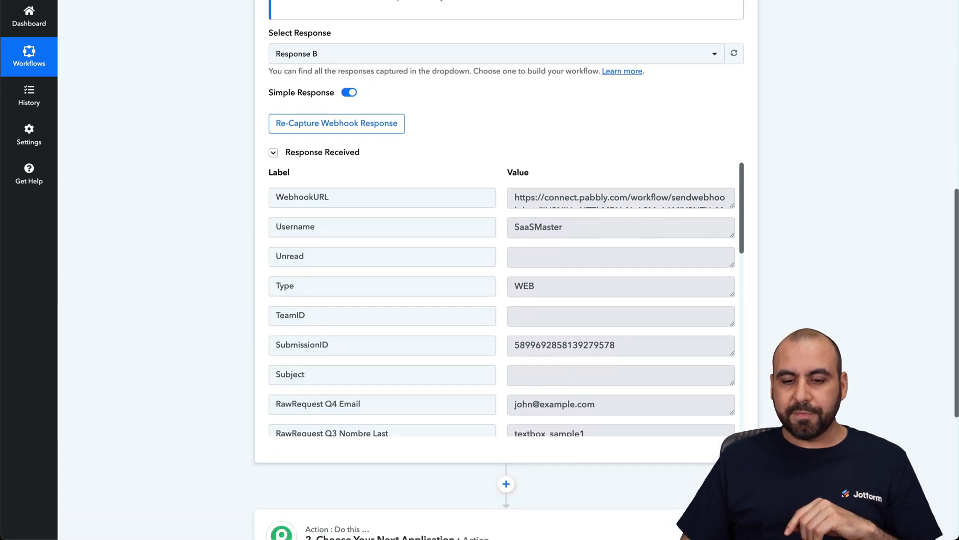
{"action": "scroll", "coordinate": [643, 397], "scroll_direction": "down", "scroll_amount": 2}
{"action": "scroll", "coordinate": [642, 397], "scroll_direction": "down", "scroll_amount": 1}
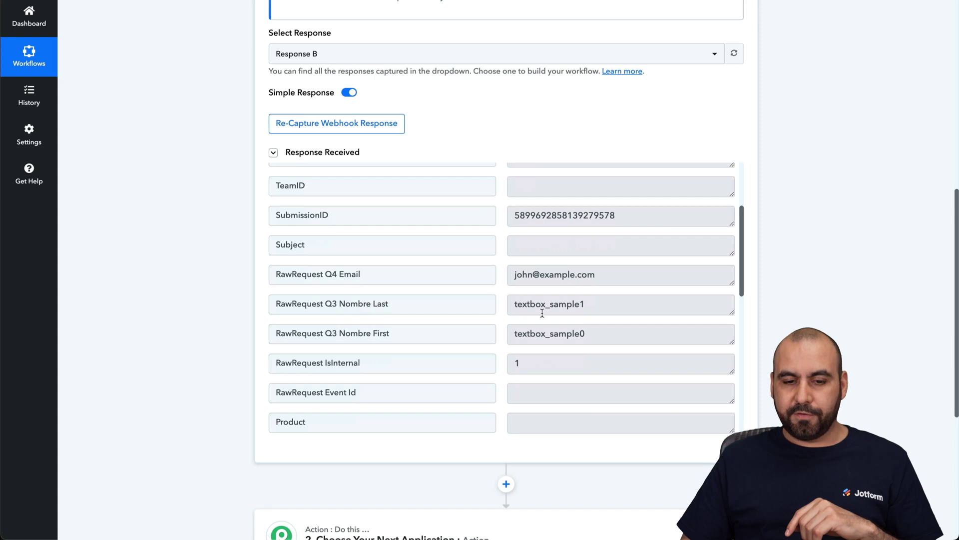
{"action": "scroll", "coordinate": [553, 353], "scroll_direction": "down", "scroll_amount": 6}
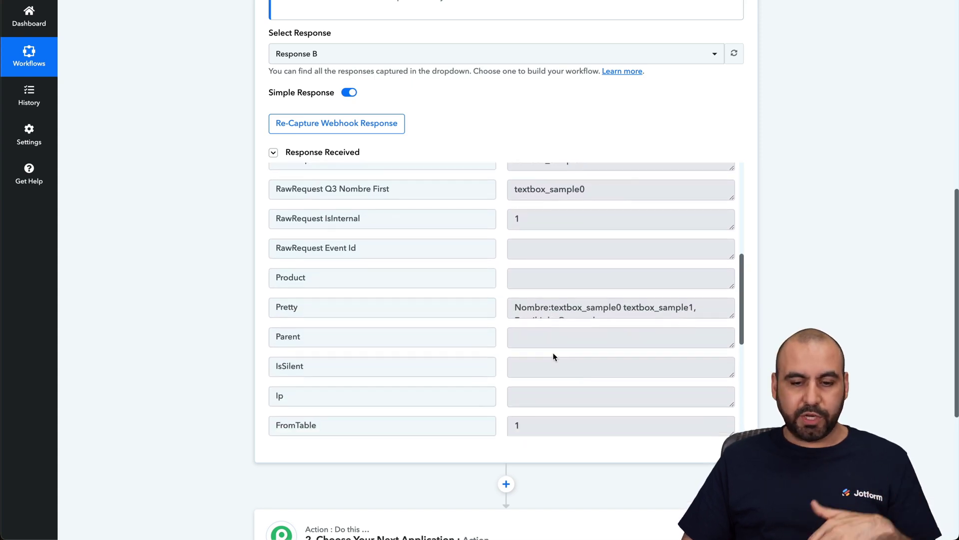
{"action": "scroll", "coordinate": [553, 357], "scroll_direction": "up", "scroll_amount": 7}
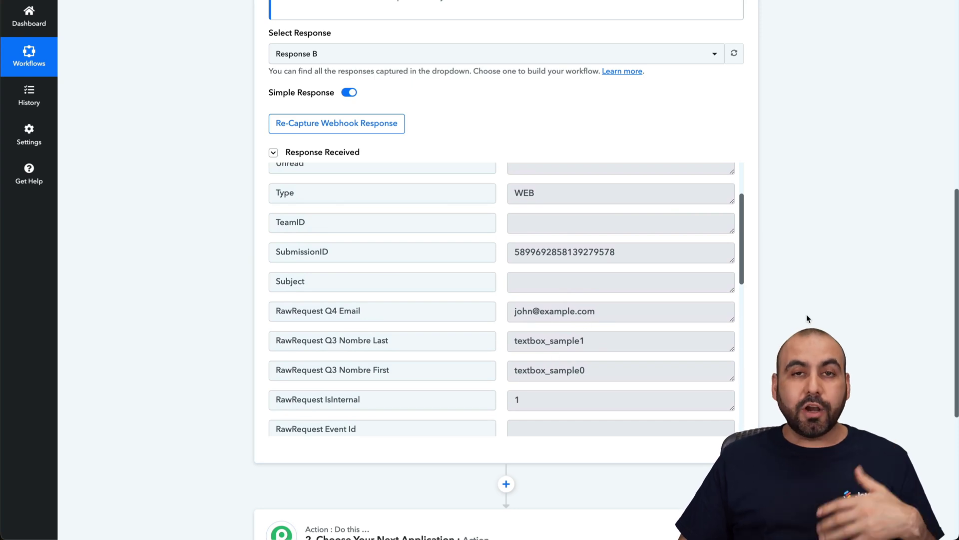
{"action": "scroll", "coordinate": [808, 318], "scroll_direction": "down", "scroll_amount": 5}
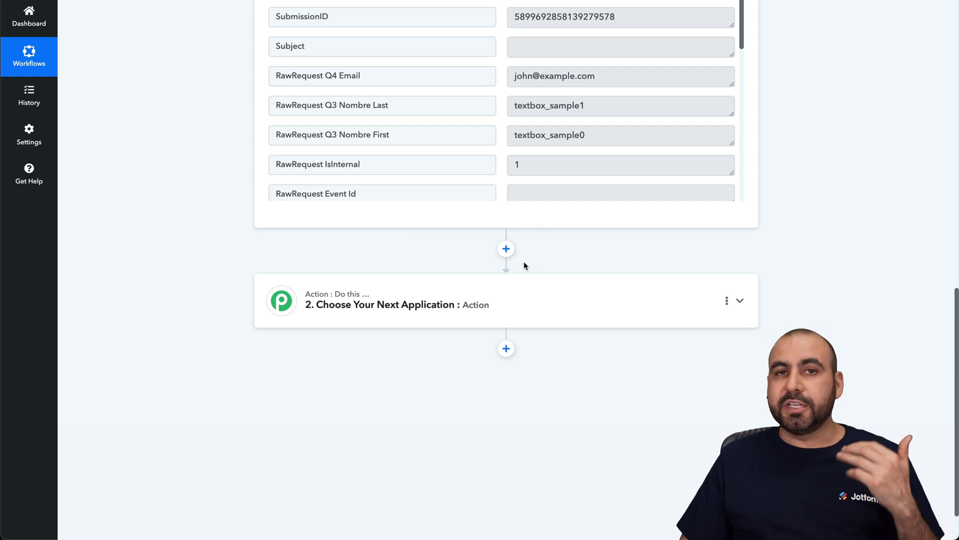
Expand the '2. Choose Your Next Application' card and browse the app grid
{"action": "left_click", "coordinate": [518, 309]}
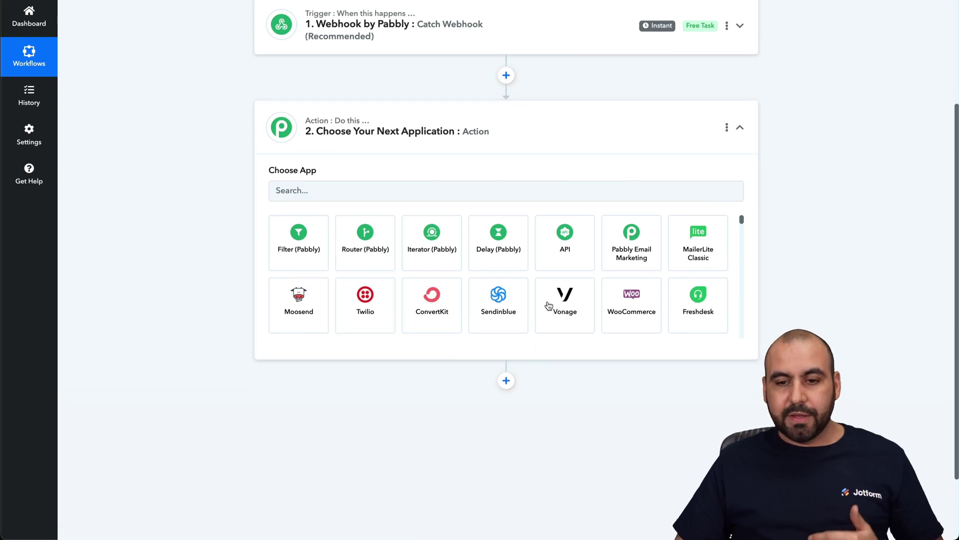
{"action": "scroll", "coordinate": [558, 247], "scroll_direction": "down", "scroll_amount": 5}
{"action": "scroll", "coordinate": [558, 247], "scroll_direction": "down", "scroll_amount": 15}
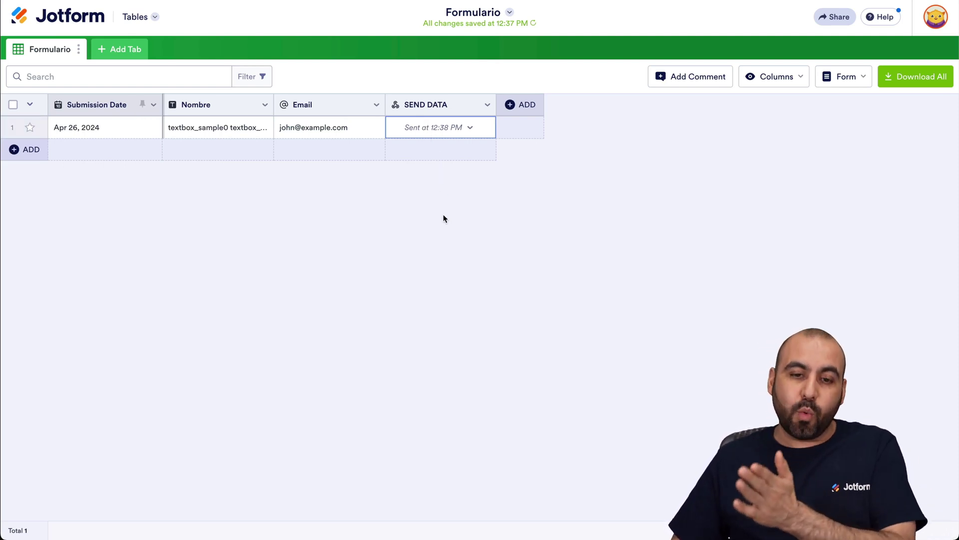
{"action": "left_click", "coordinate": [469, 128]}
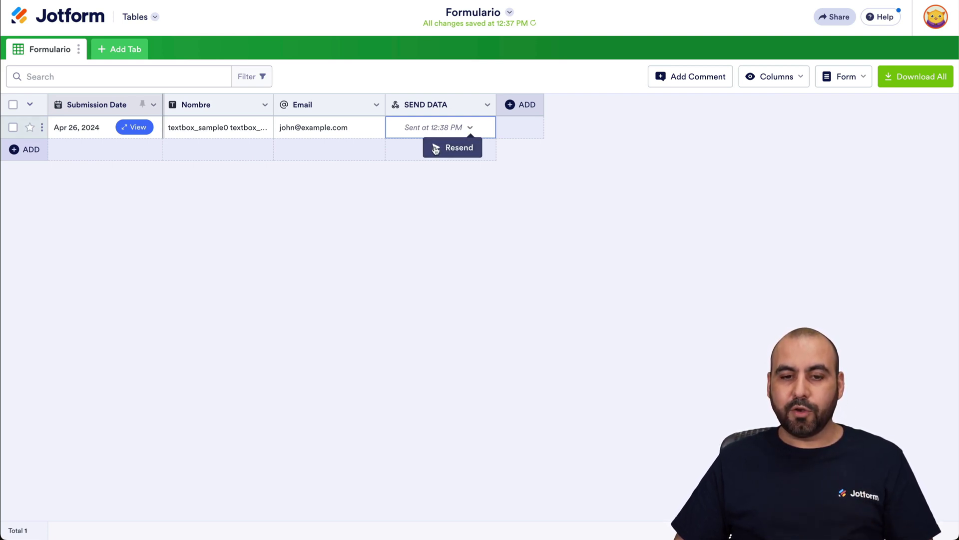
{"action": "left_click", "coordinate": [450, 246]}
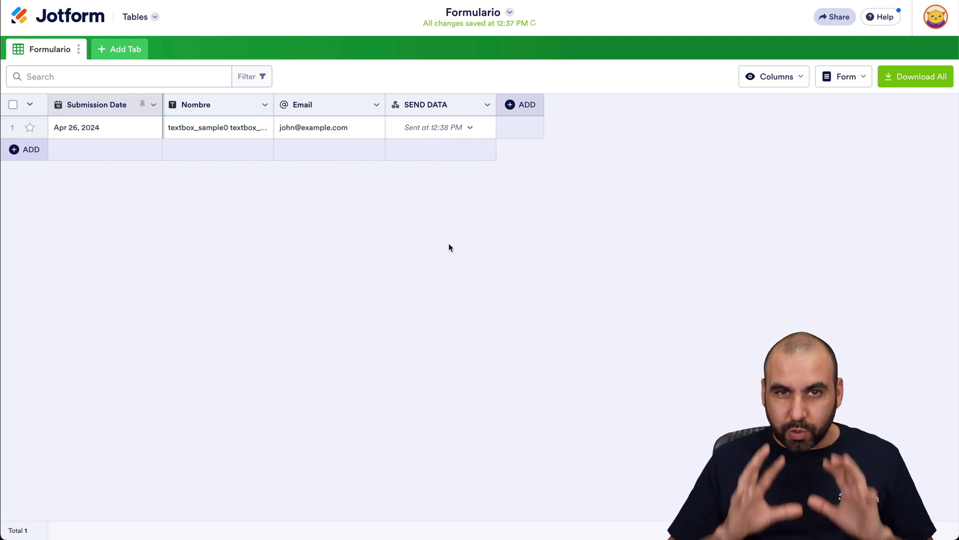